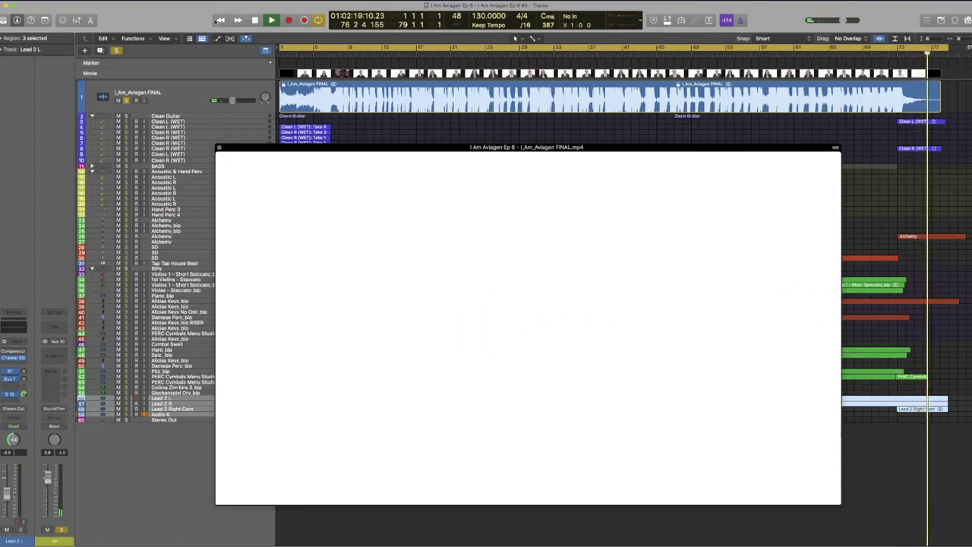
# - Stop playback and close the floating movie window, and switch the I_Am_Aviagen FINAL track from soloed to muted
pyautogui.click(253, 20)
pyautogui.click(219, 148)
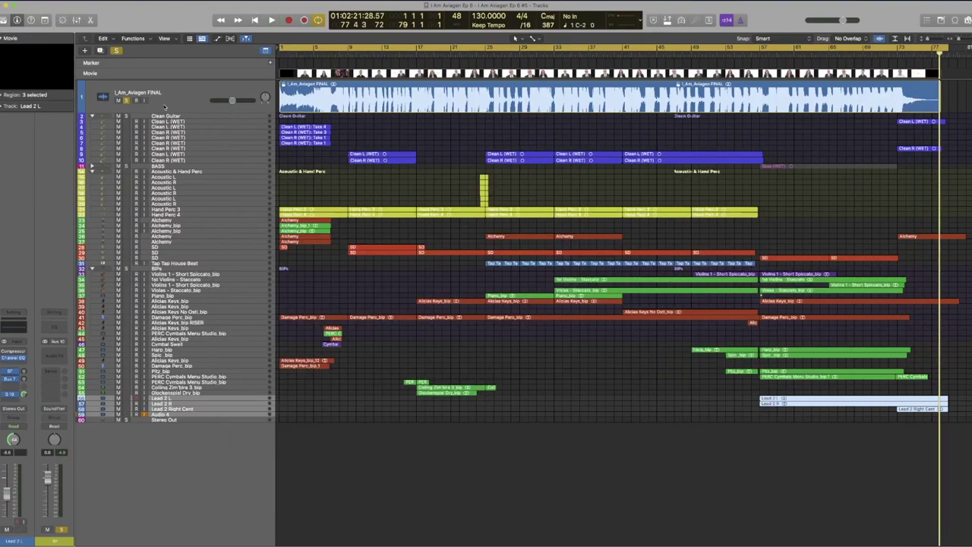
pyautogui.click(128, 101)
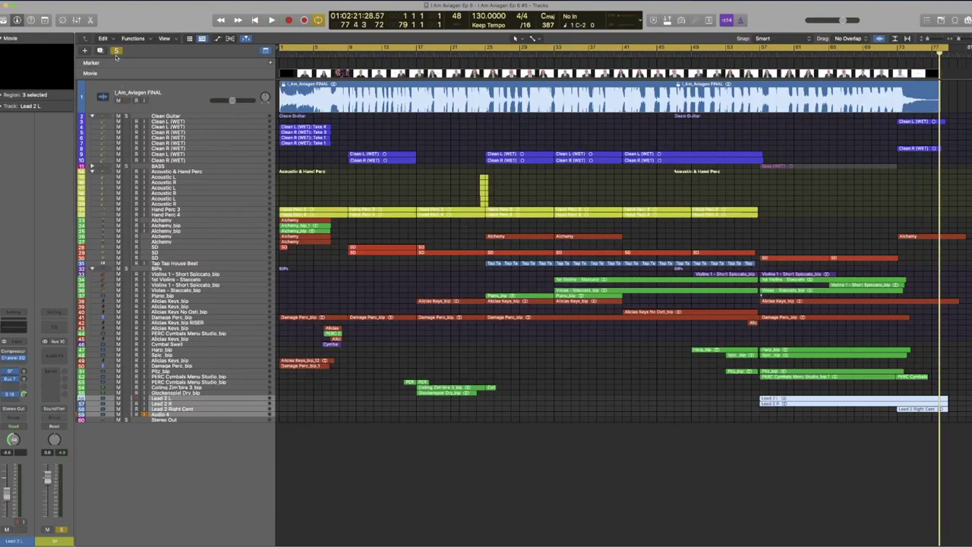
pyautogui.click(118, 100)
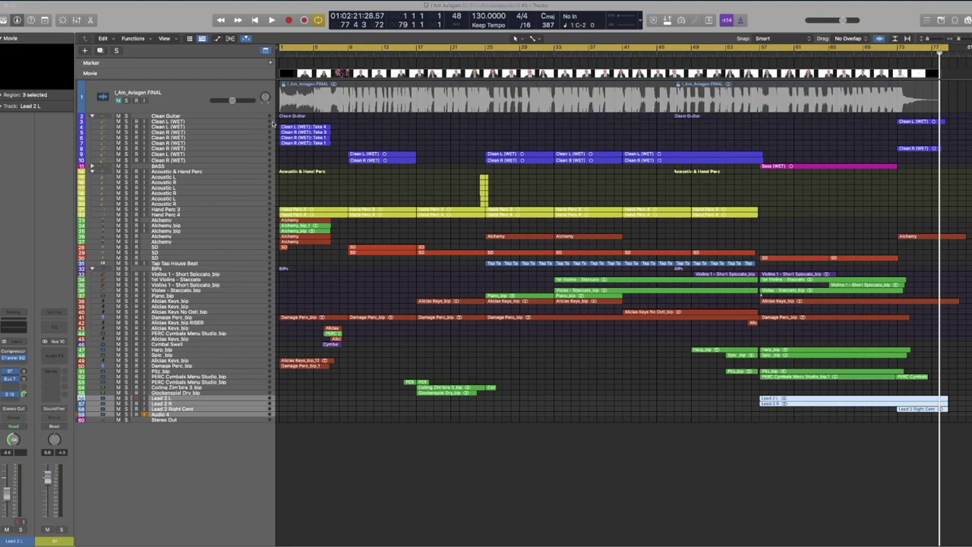
# - Select the Stereo Out track and turn track soloing back on
pyautogui.click(176, 442)
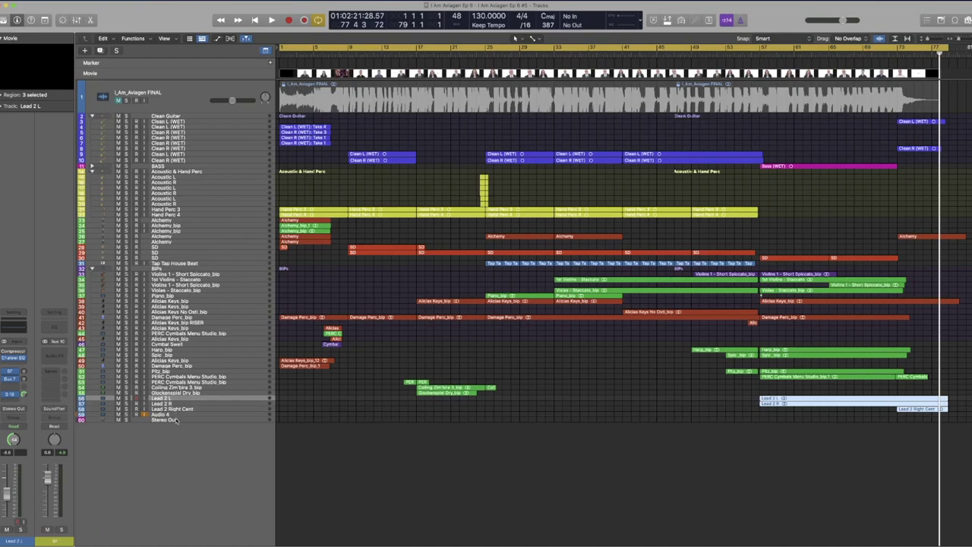
pyautogui.click(175, 420)
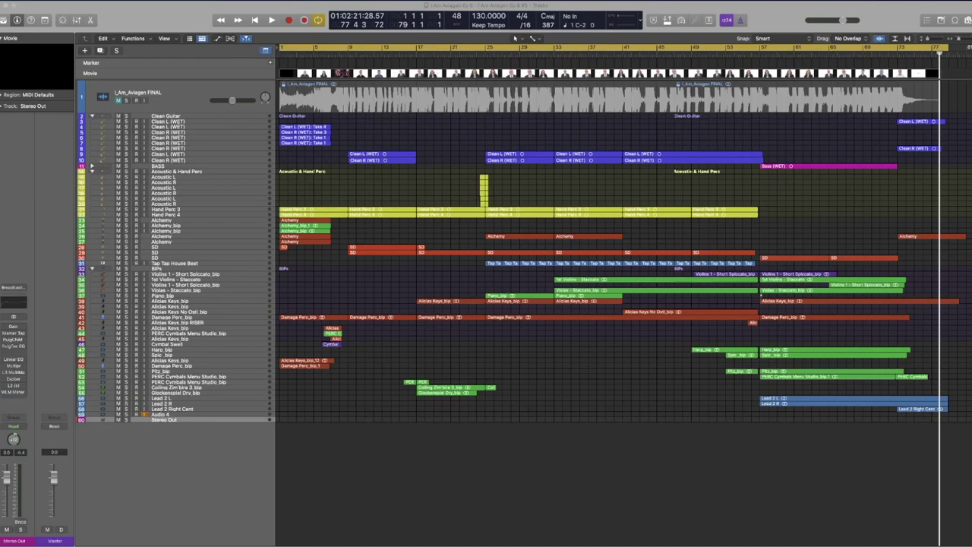
pyautogui.hotkey('ctrl', 's')
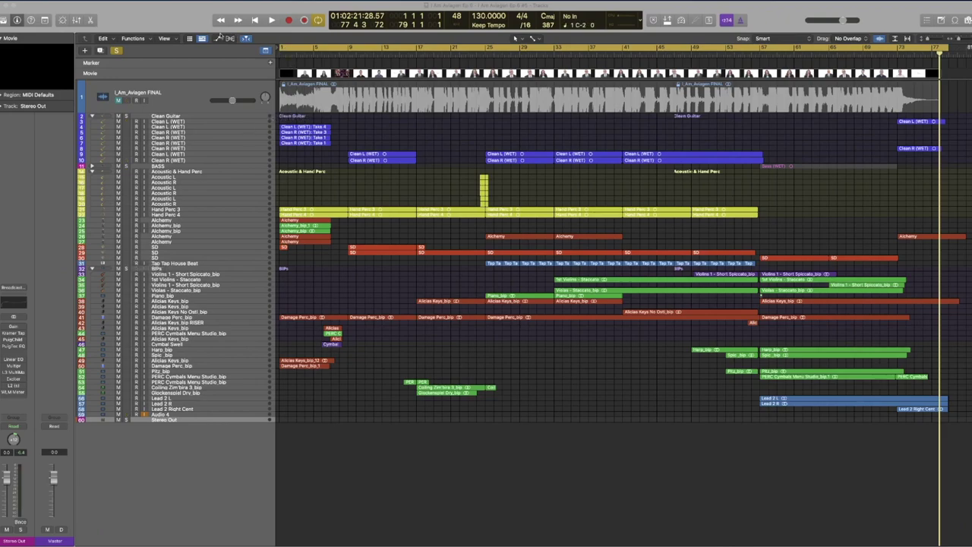
# - Set the cycle range to bars 9–17 and play it with the SD track in row 29 soloed
pyautogui.click(318, 21)
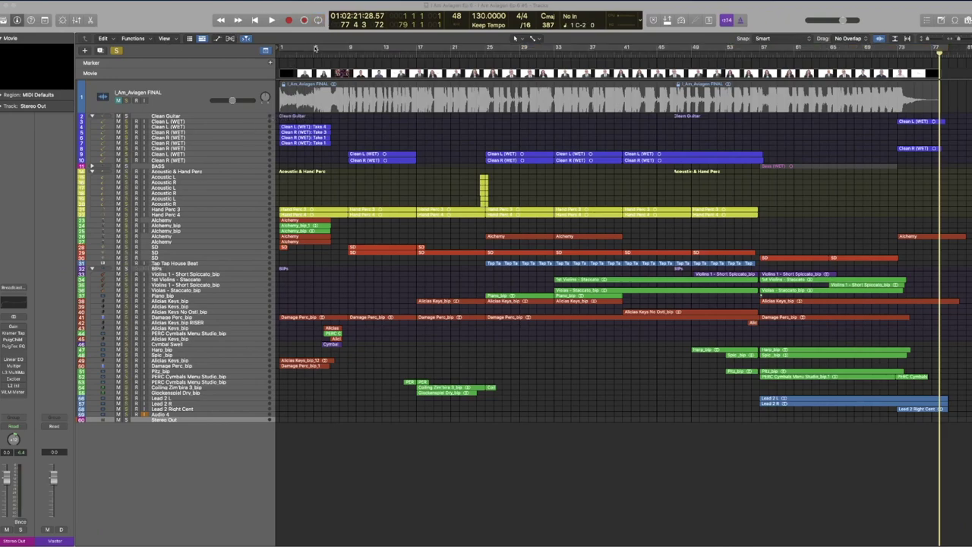
pyautogui.moveTo(350, 52); pyautogui.dragTo(419, 57)
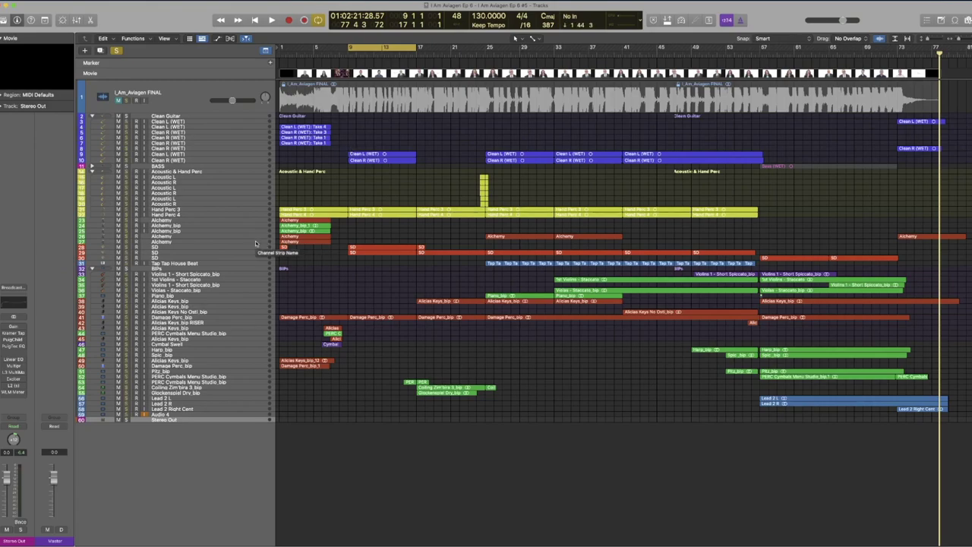
pyautogui.scroll(5, 388, 277)
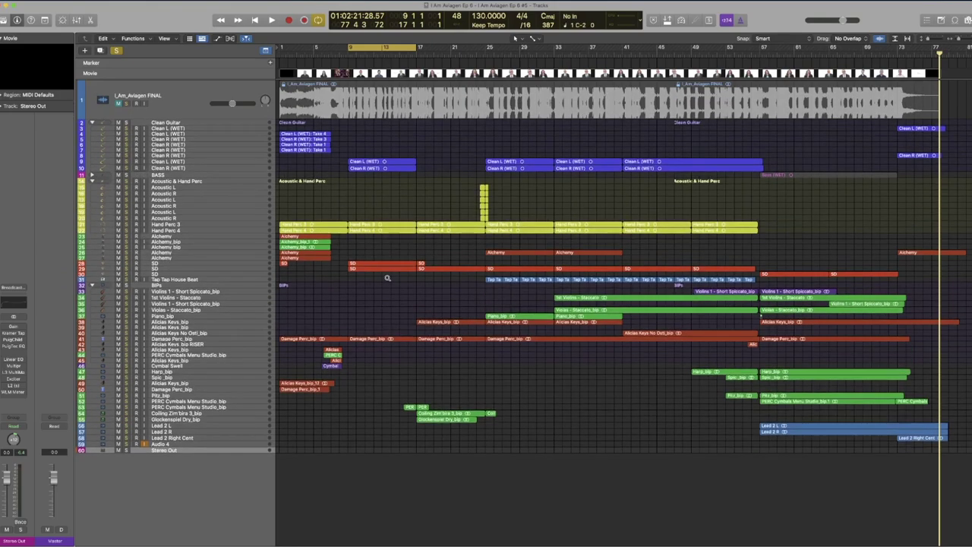
pyautogui.scroll(-5, 385, 278)
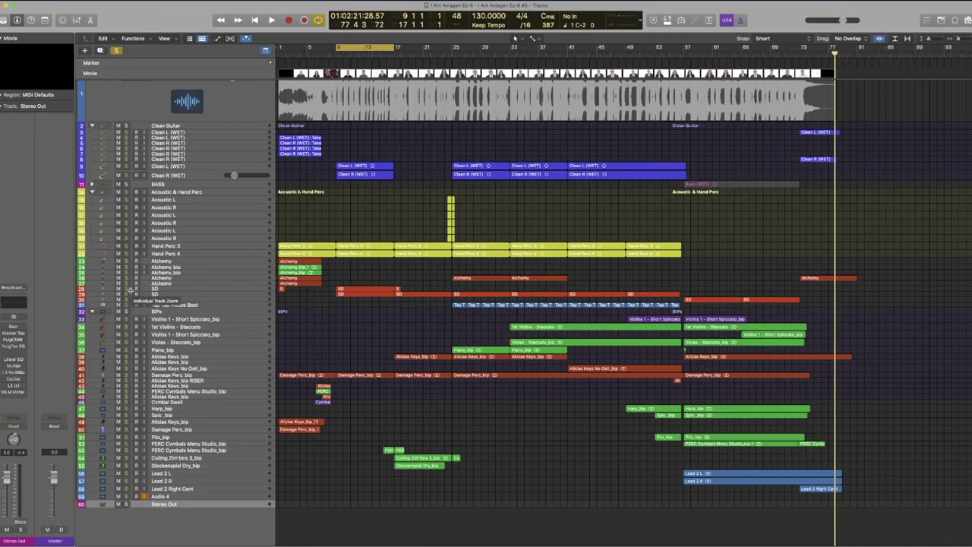
pyautogui.click(126, 294)
pyautogui.press('space')
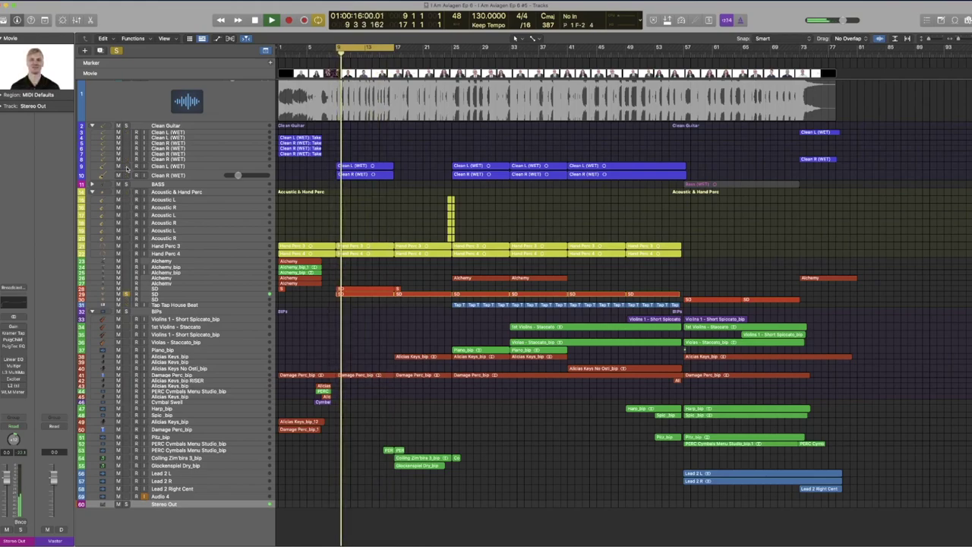
# - Add Clean L and R (rows 9–10), Hand Perc 3 and 4, SD (row 28) and Damage Perc_bip (row 41) to the solo
pyautogui.moveTo(126, 165); pyautogui.dragTo(126, 175)
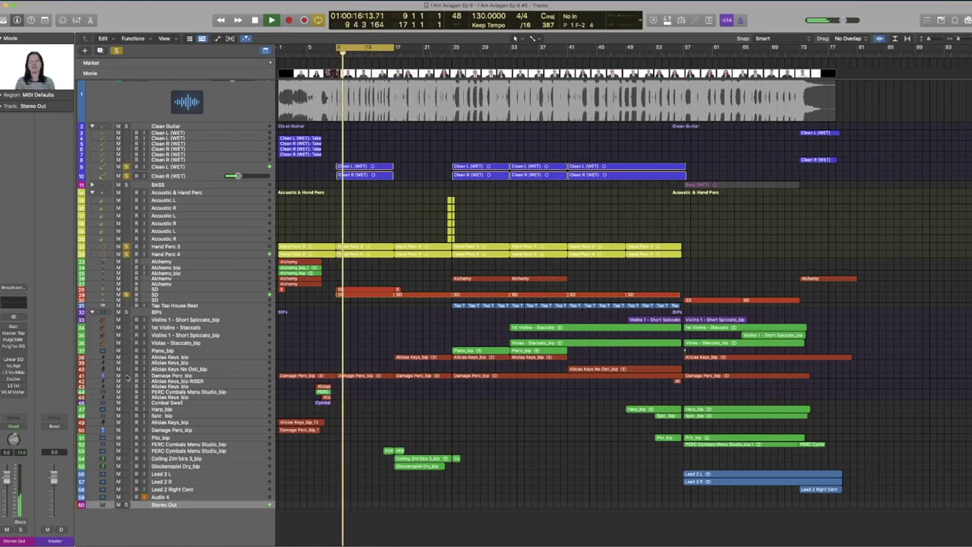
pyautogui.click(127, 375)
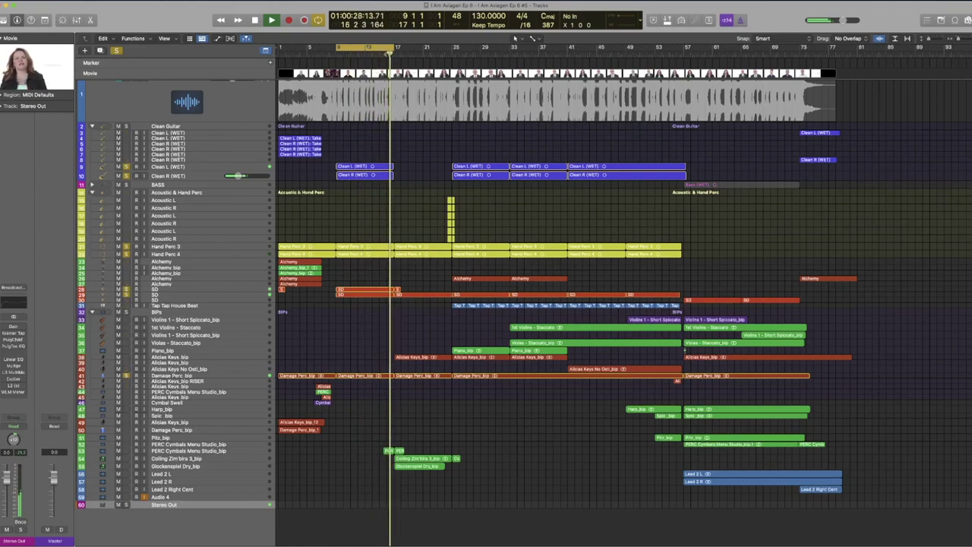
# - Move the cycle and playback to bars 17–25, adding Alicias Keys_bip (row 38), Coiling Zim'bira 3_bip and Glockenspiel Dry_bip to the solo
pyautogui.moveTo(378, 49); pyautogui.dragTo(426, 51)
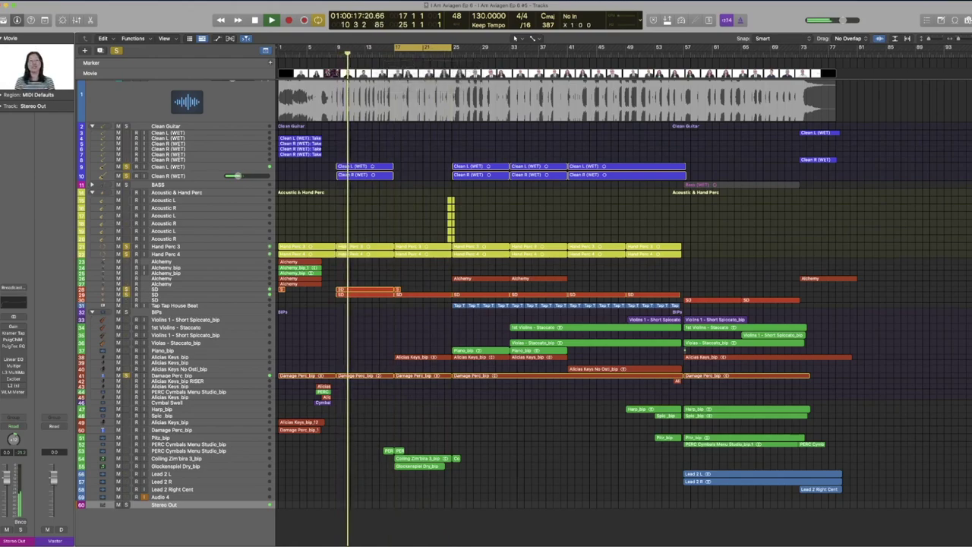
pyautogui.click(393, 56)
pyautogui.click(126, 356)
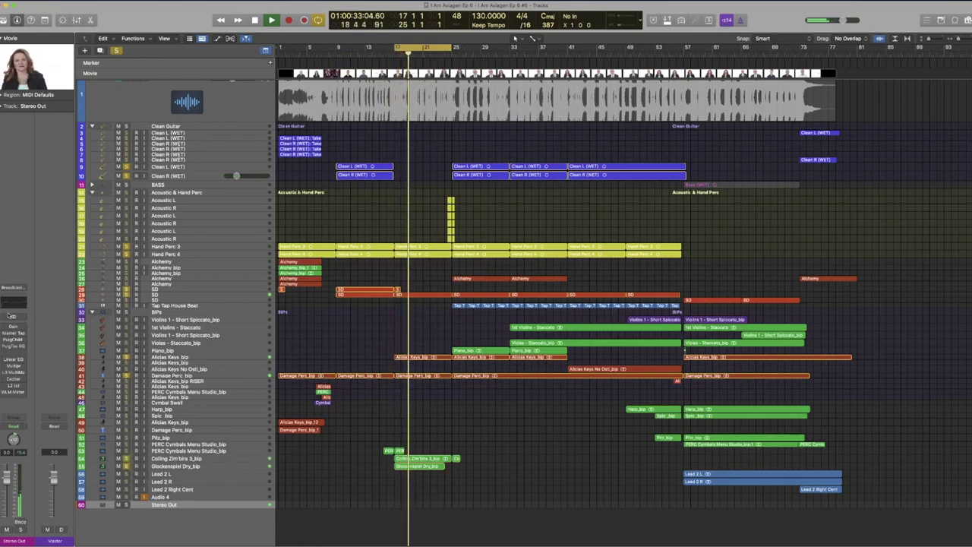
# - Enable the plug-ins on the Stereo Out channel and solo all the Acoustic L and Acoustic R tracks
pyautogui.moveTo(5, 326); pyautogui.dragTo(6, 386)
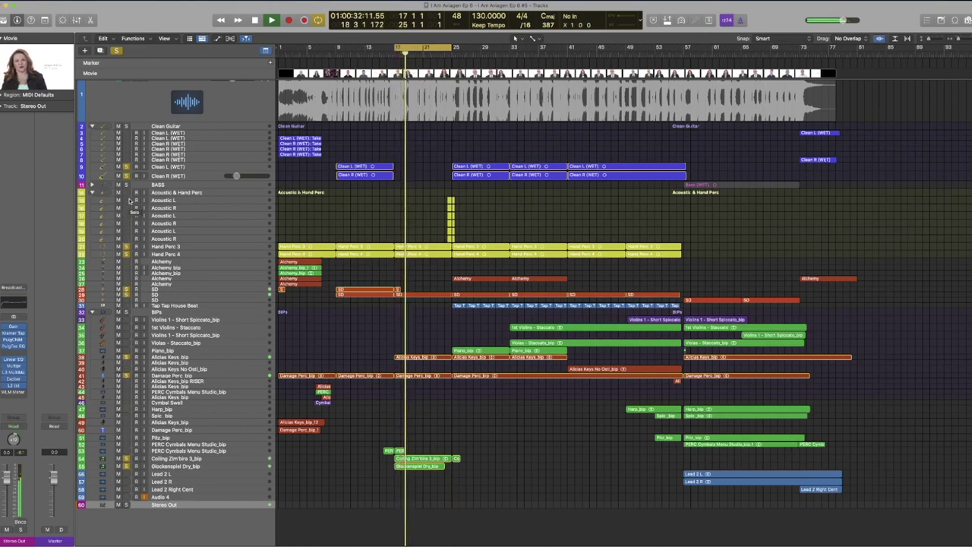
pyautogui.moveTo(127, 200); pyautogui.dragTo(126, 243)
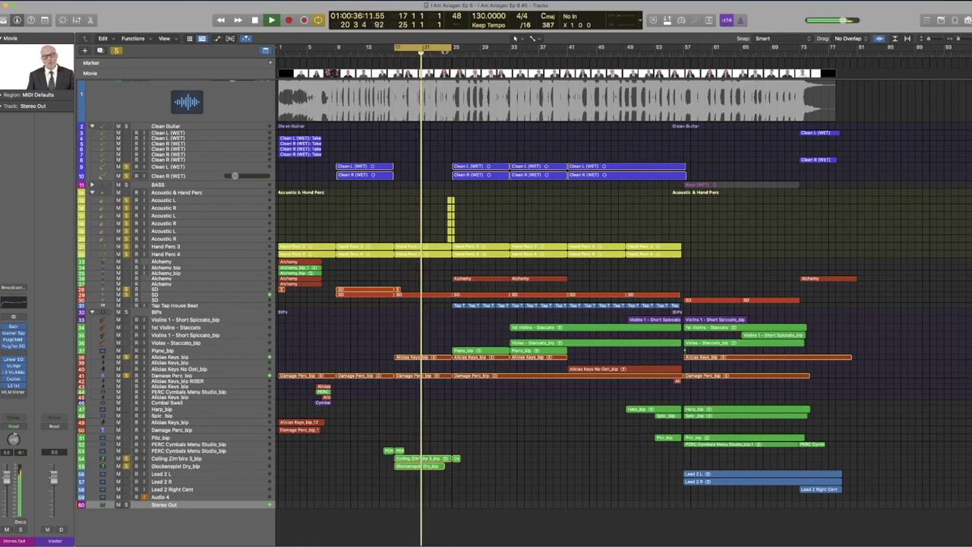
# - Move the cycle range to bars 25–33 and play it with Alchemy (row 26) and Piano_bip also soloed
pyautogui.moveTo(445, 51); pyautogui.dragTo(491, 51)
pyautogui.click(444, 55)
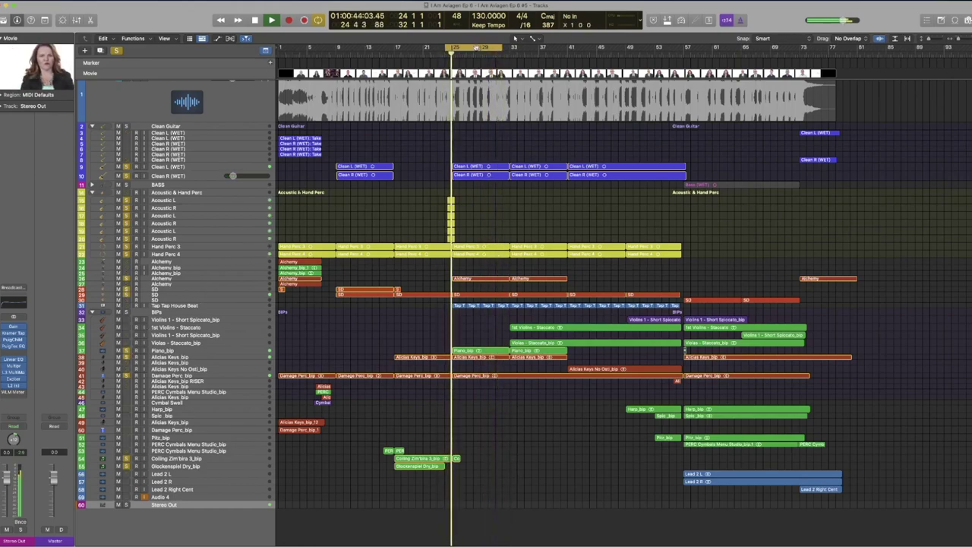
pyautogui.moveTo(476, 47); pyautogui.dragTo(482, 48)
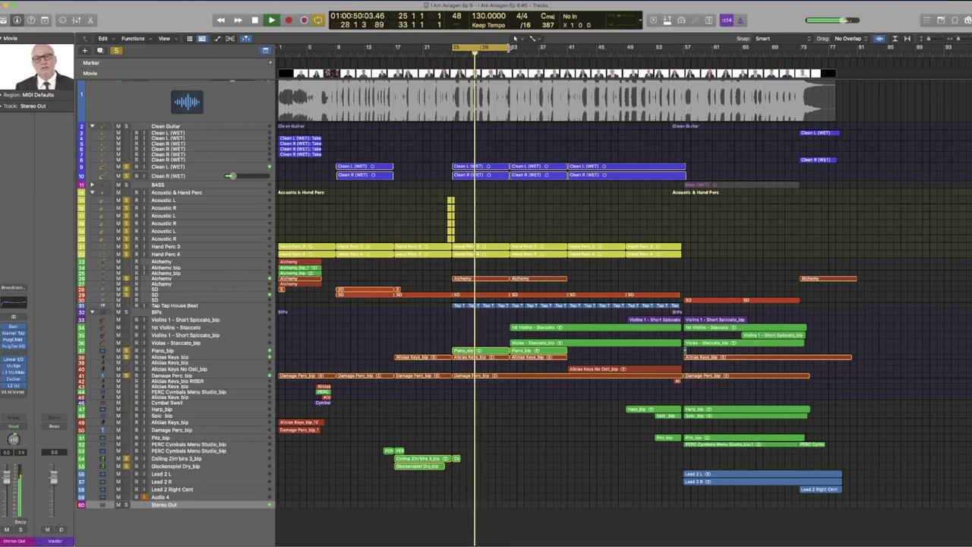
# - Extend the cycle range to bar 49 and shift it along in stages to start at about bar 40 while playback continues
pyautogui.moveTo(513, 47); pyautogui.dragTo(636, 49)
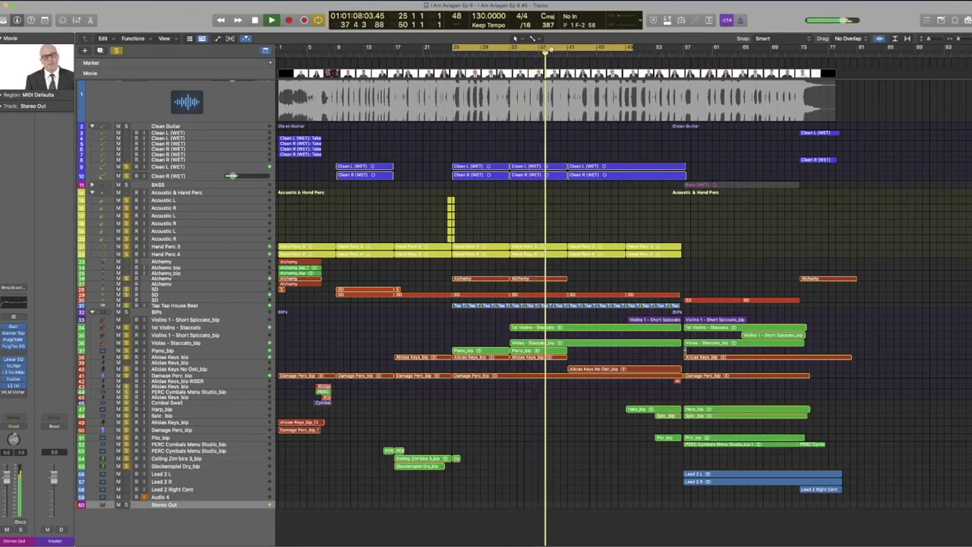
pyautogui.moveTo(558, 47); pyautogui.dragTo(610, 48)
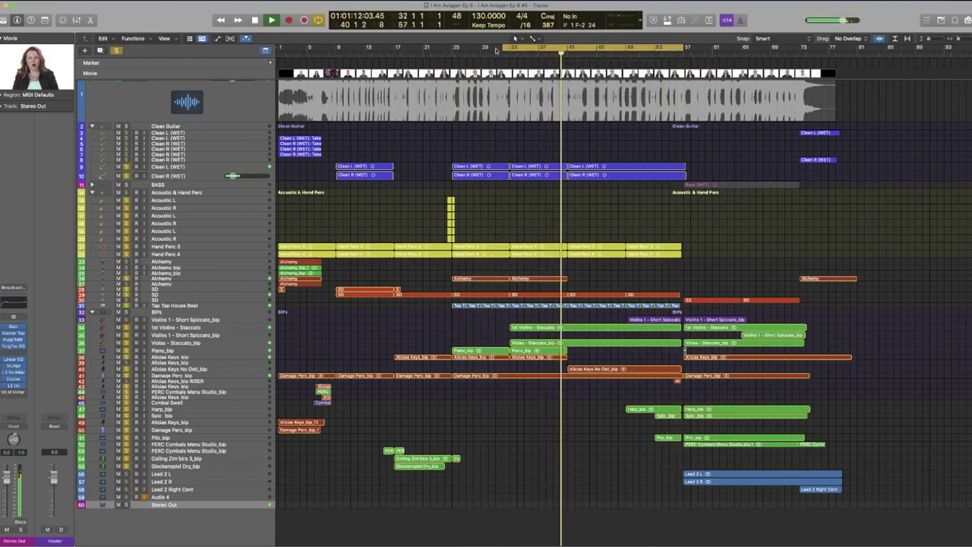
pyautogui.moveTo(539, 48); pyautogui.dragTo(553, 49)
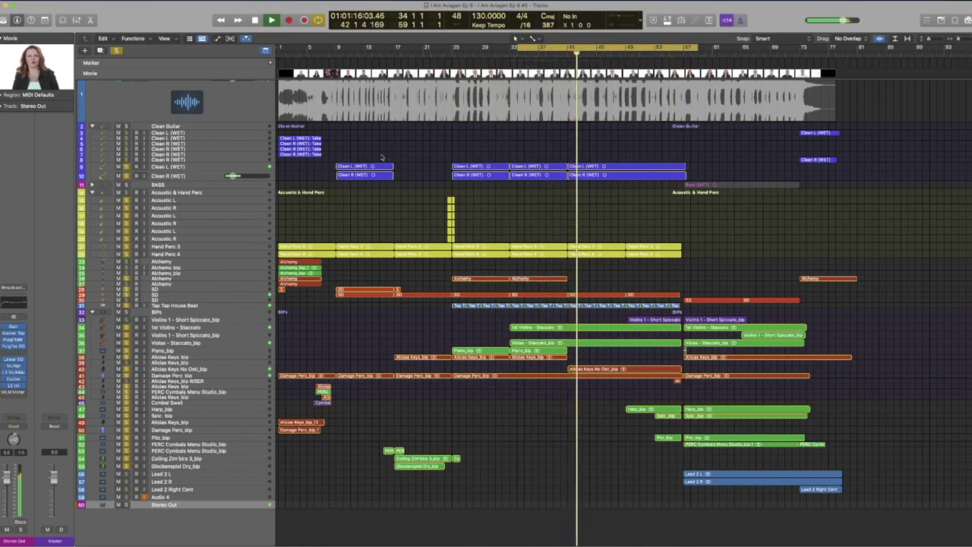
pyautogui.moveTo(615, 48); pyautogui.dragTo(677, 48)
# - Expand the BASS track stack and add it to the solo during playback without cycling, and stop playback
pyautogui.scroll(1, 640, 194)
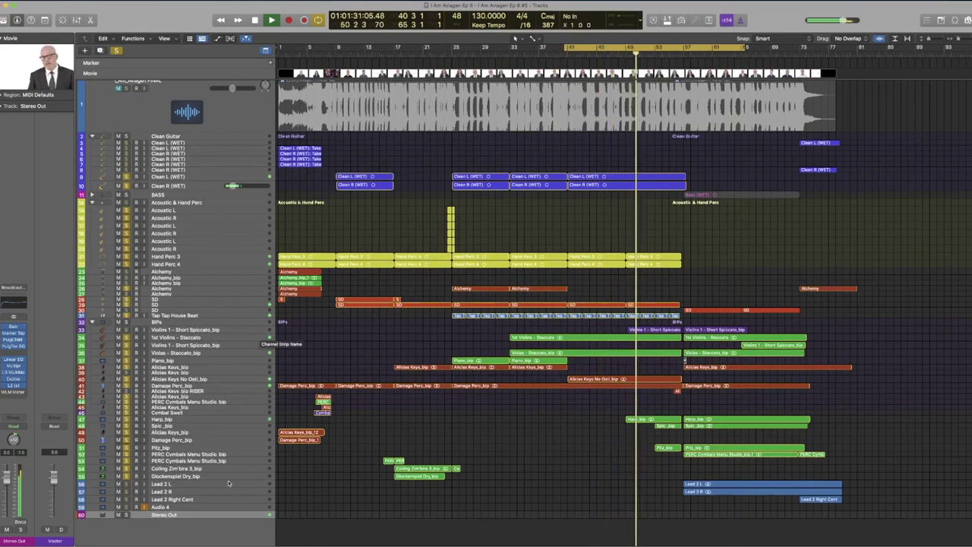
pyautogui.hscroll(6, 602, 255)
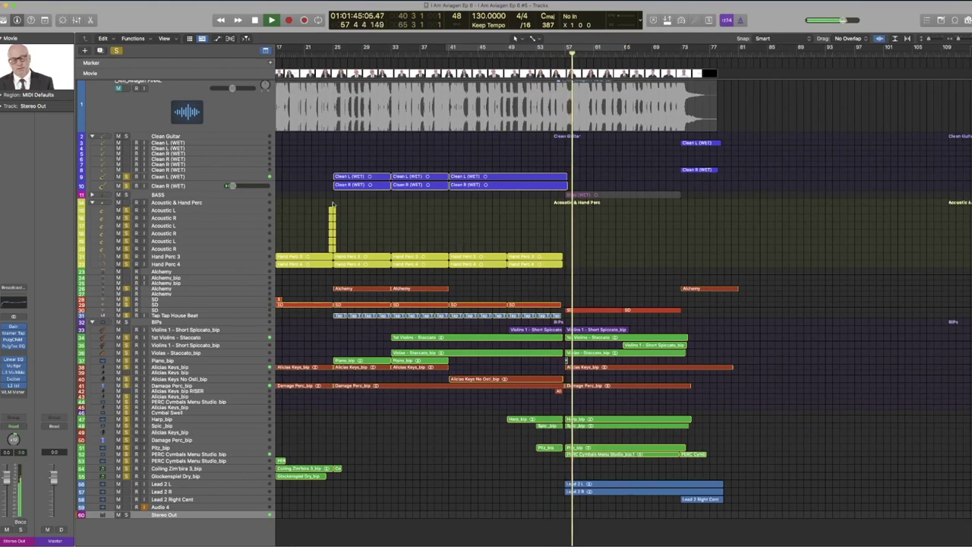
pyautogui.click(92, 195)
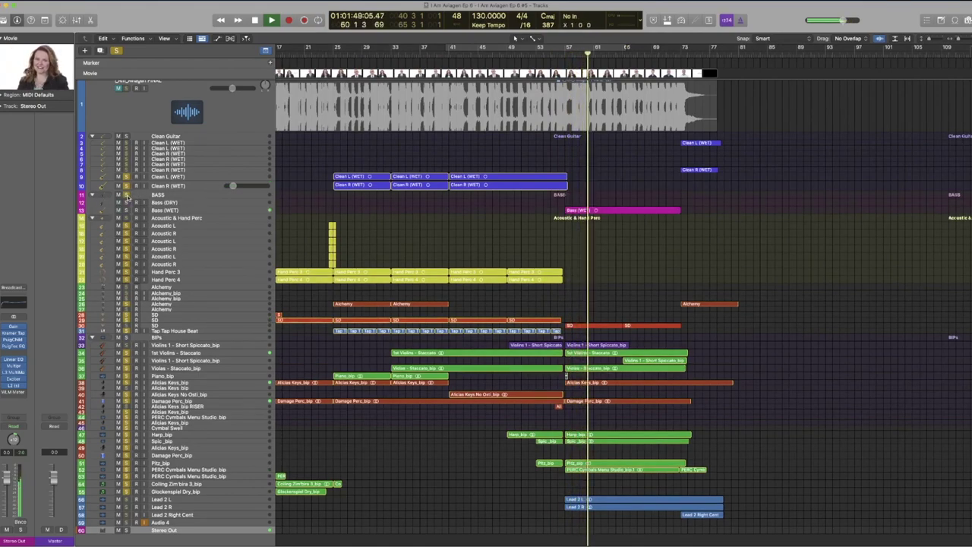
pyautogui.press('space')
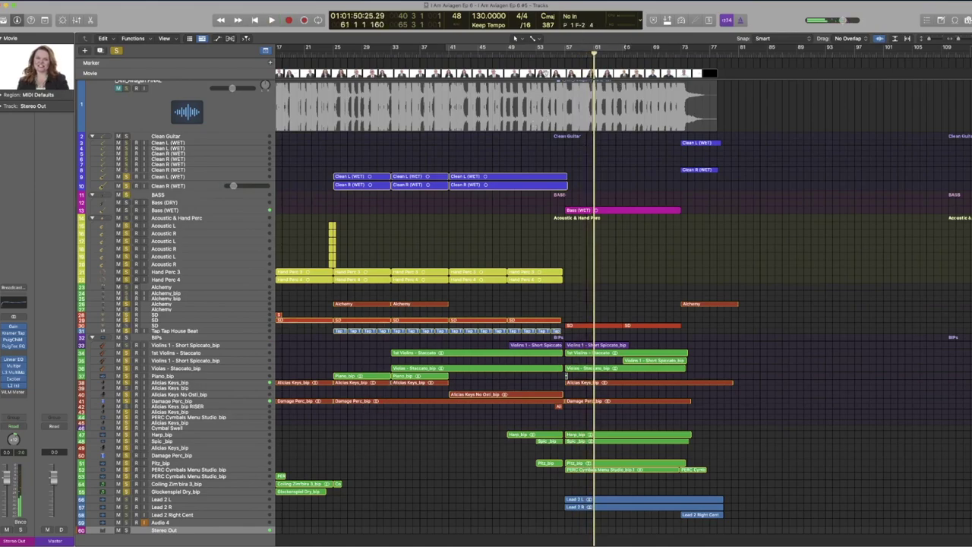
# - Solo the remaining music tracks and start playback at bar 55
pyautogui.click(549, 57)
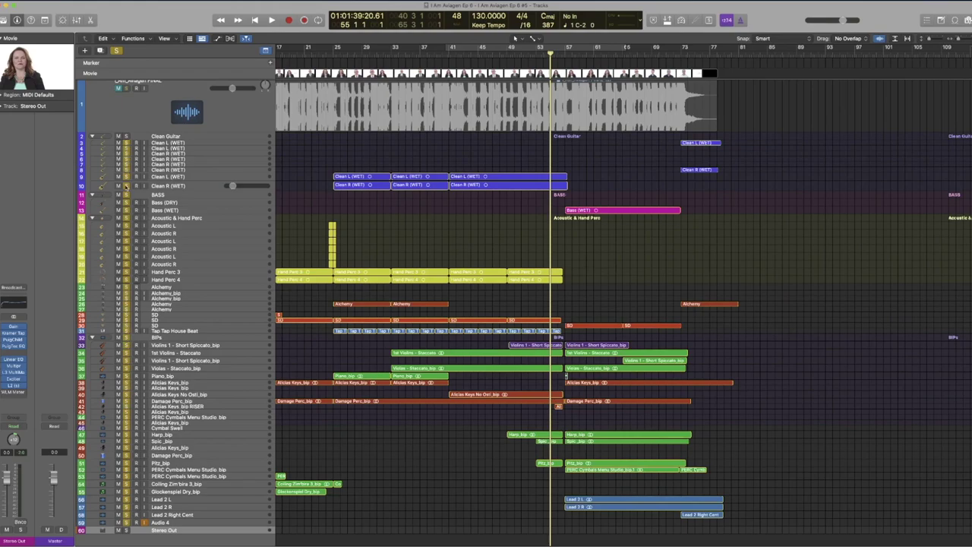
pyautogui.scroll(1, 227, 207)
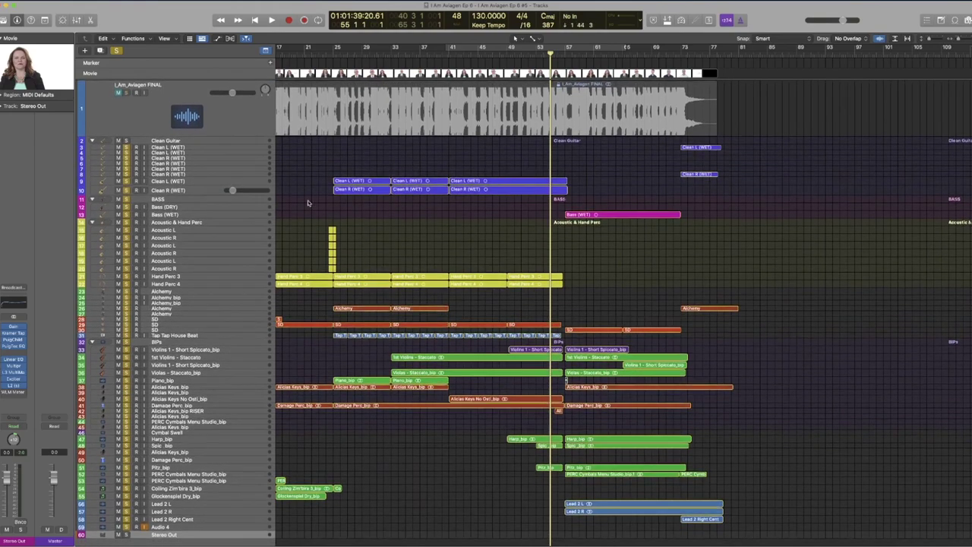
pyautogui.press('space')
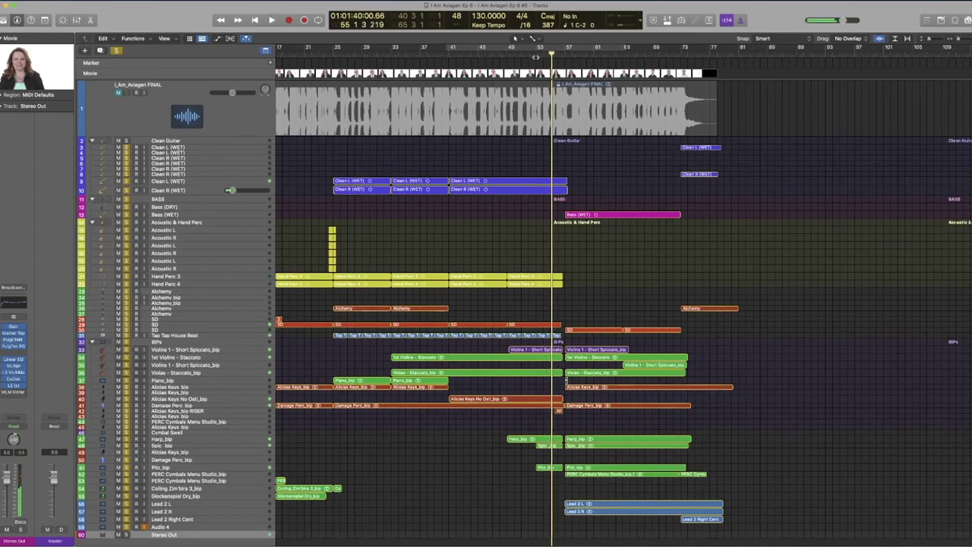
# - Play the arrangement from bar 52 through its ending to review all the layers together, and stop
pyautogui.click(535, 55)
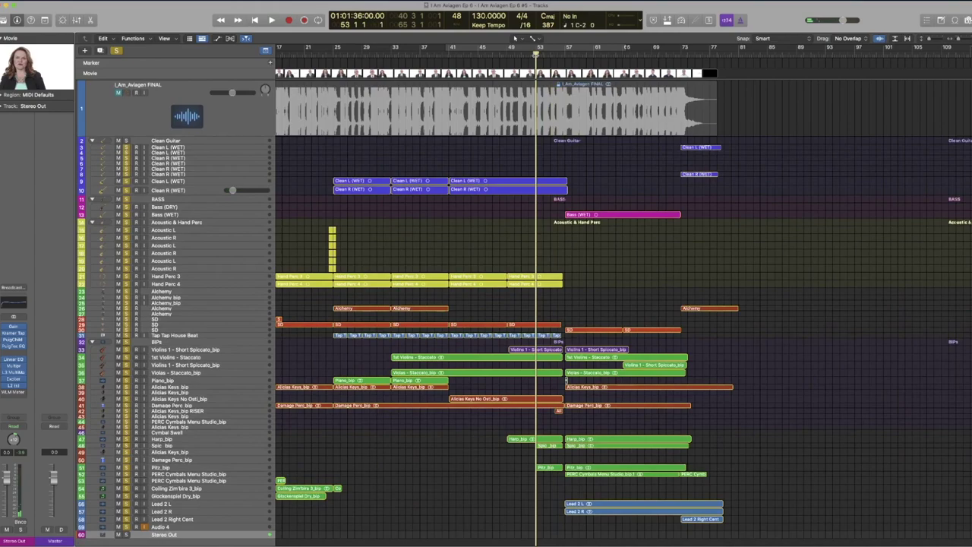
pyautogui.click(529, 55)
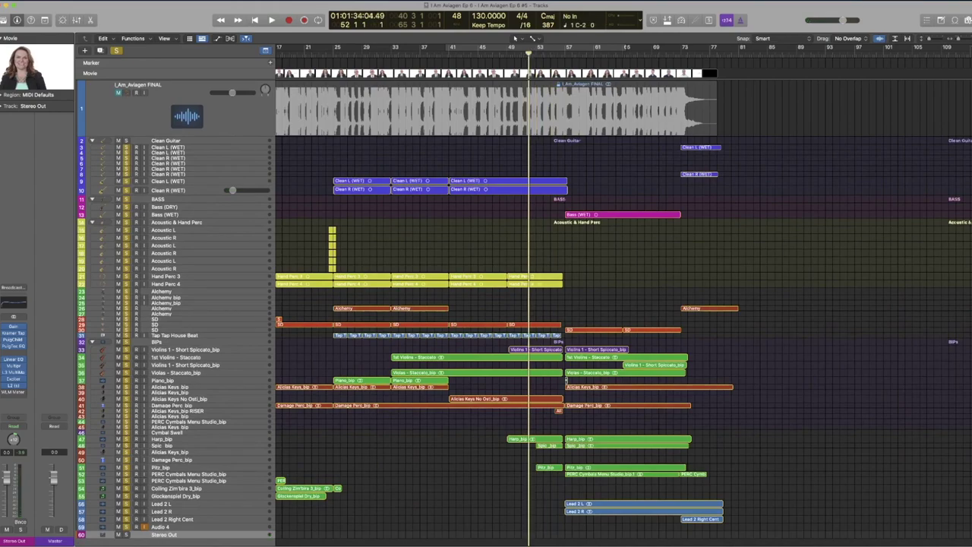
pyautogui.press('space')
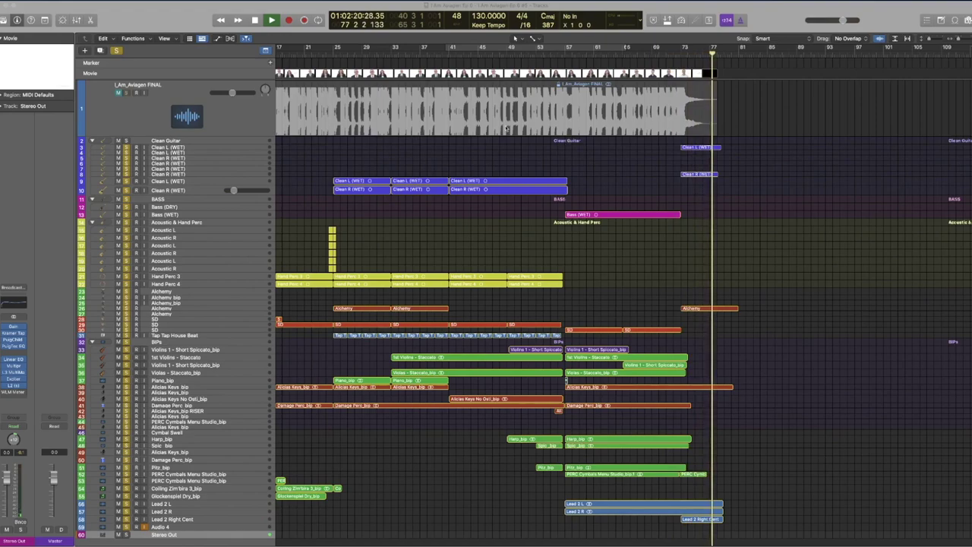
pyautogui.press('space')
# - Set the cycle range to bars 1–7 over the intro and turn off all track soloing
pyautogui.hscroll(-5, 478, 164)
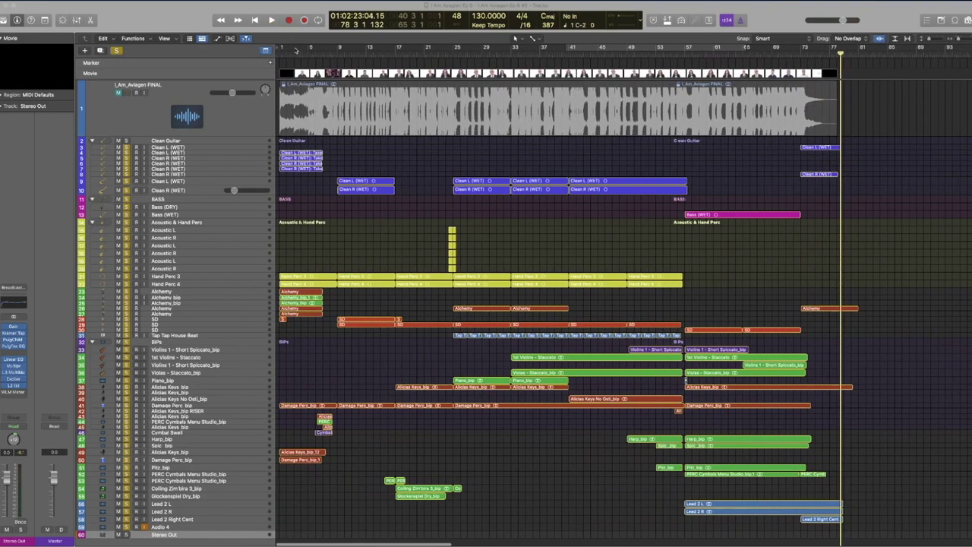
pyautogui.moveTo(281, 48); pyautogui.dragTo(320, 48)
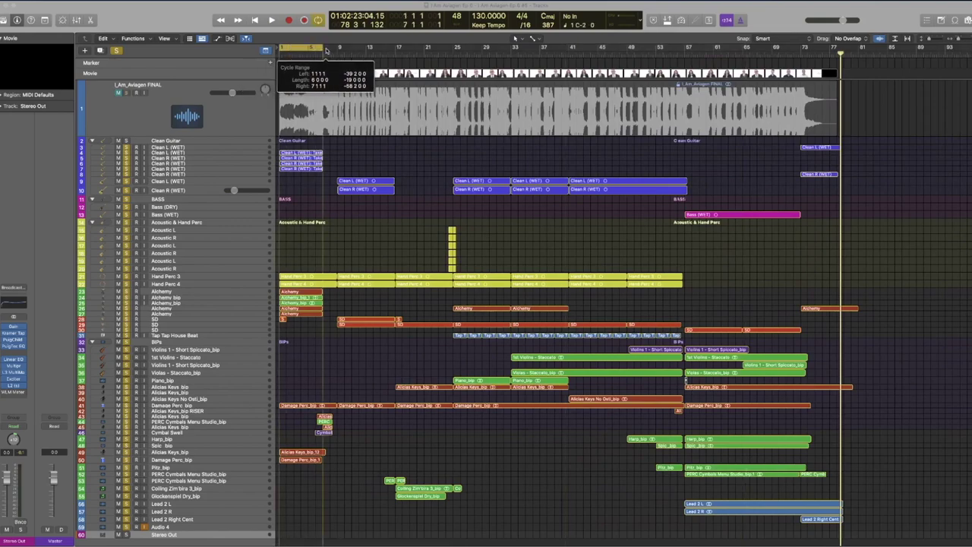
pyautogui.click(118, 53)
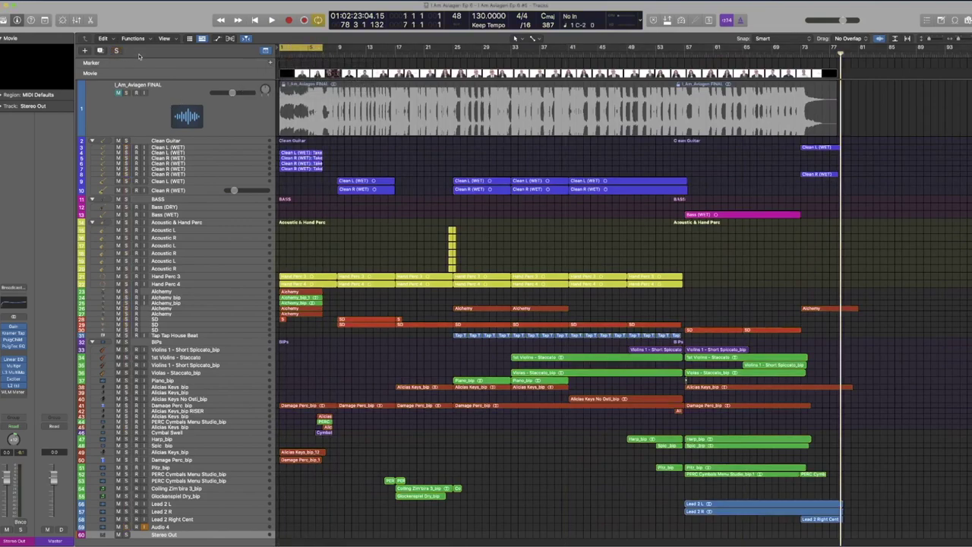
# - Turn off cycle mode and scrub the movie from the start to bar 9 and back in its floating window
pyautogui.hscroll(1, 169, 169)
pyautogui.hscroll(-1, 192, 302)
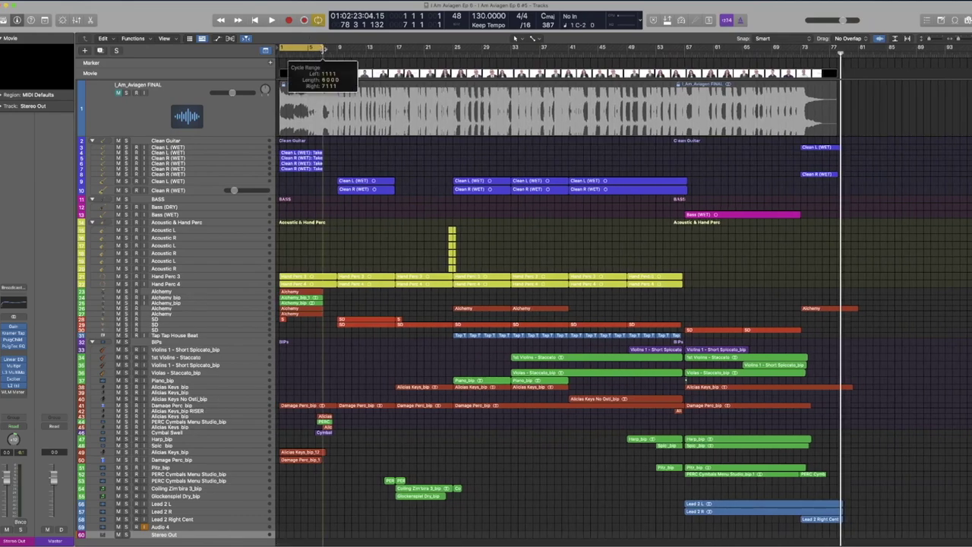
pyautogui.click(296, 49)
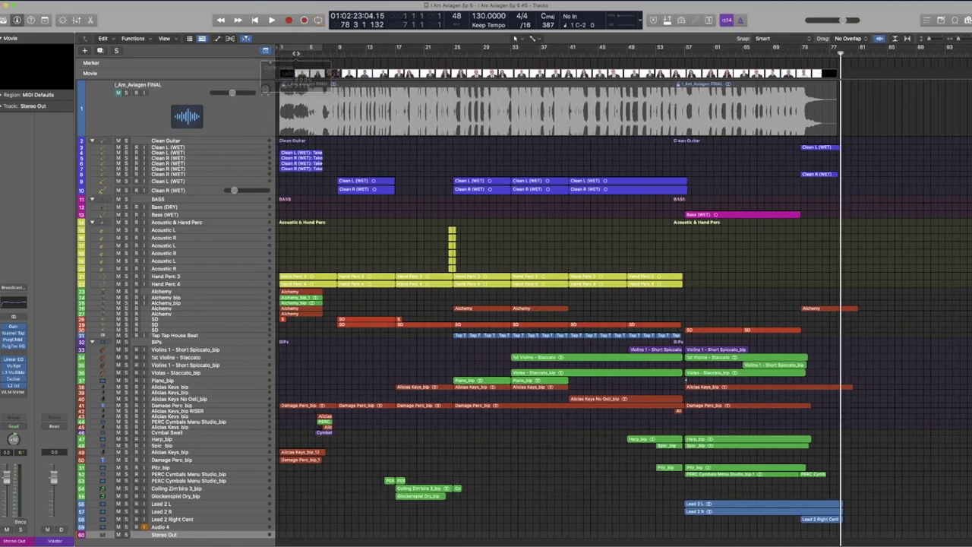
pyautogui.doubleClick(22, 57)
pyautogui.moveTo(288, 55); pyautogui.dragTo(337, 55)
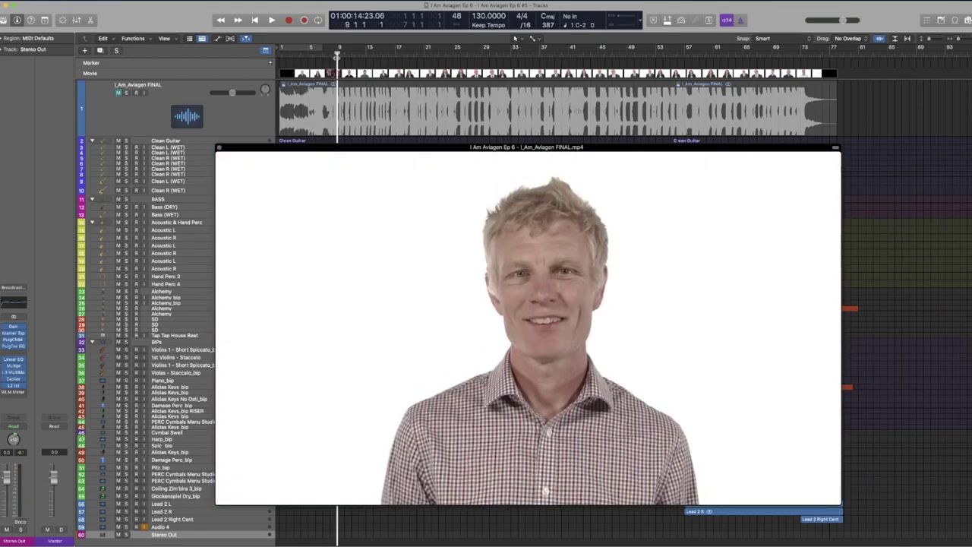
pyautogui.moveTo(338, 55); pyautogui.dragTo(279, 55)
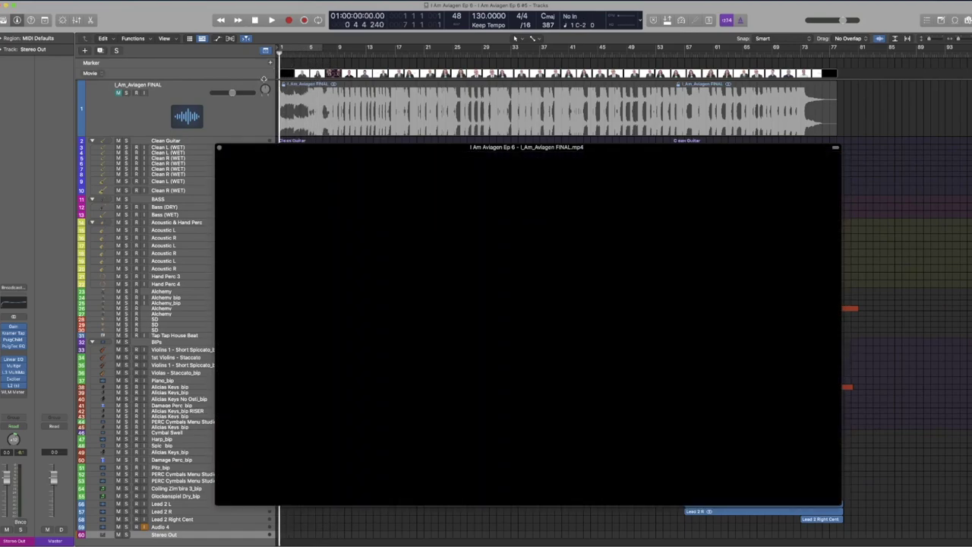
# - Close and reopen the floating movie window, and move it clear of the track headers and intro regions
pyautogui.click(220, 148)
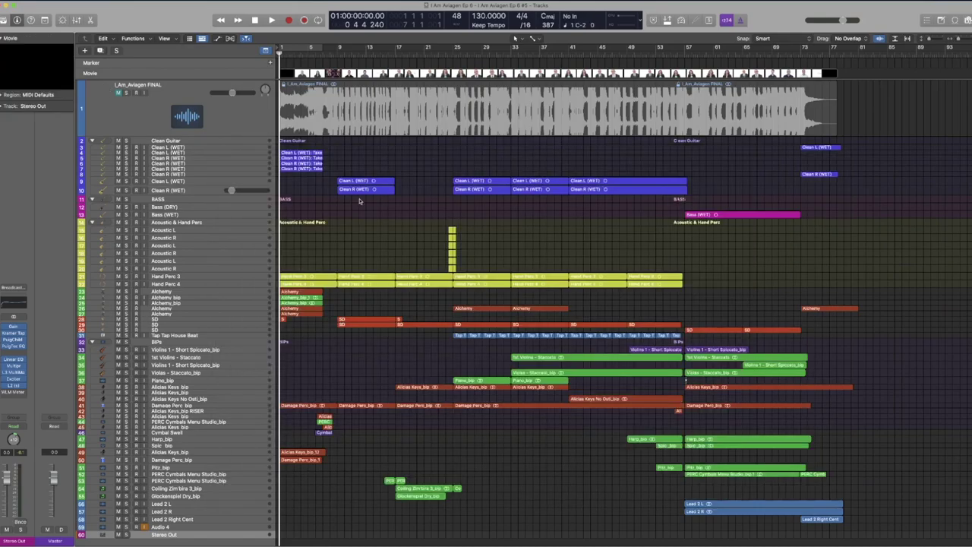
pyautogui.click(45, 82)
pyautogui.moveTo(353, 143); pyautogui.dragTo(578, 145)
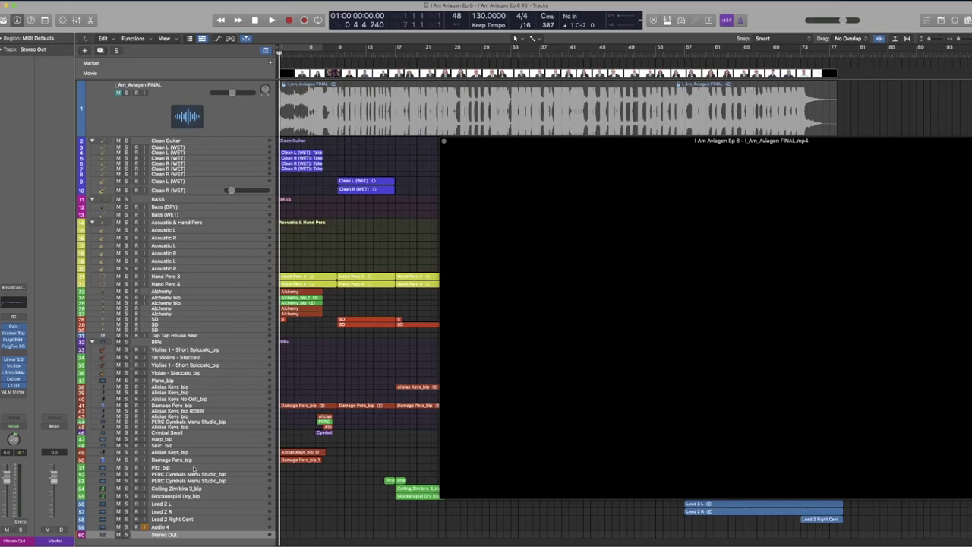
# - Solo the intro's Alicias Keys_bip and Damage Perc_bip tracks (49 and 50) while playing the intro from bar 1 in cycle mode
pyautogui.click(126, 452)
pyautogui.press('space')
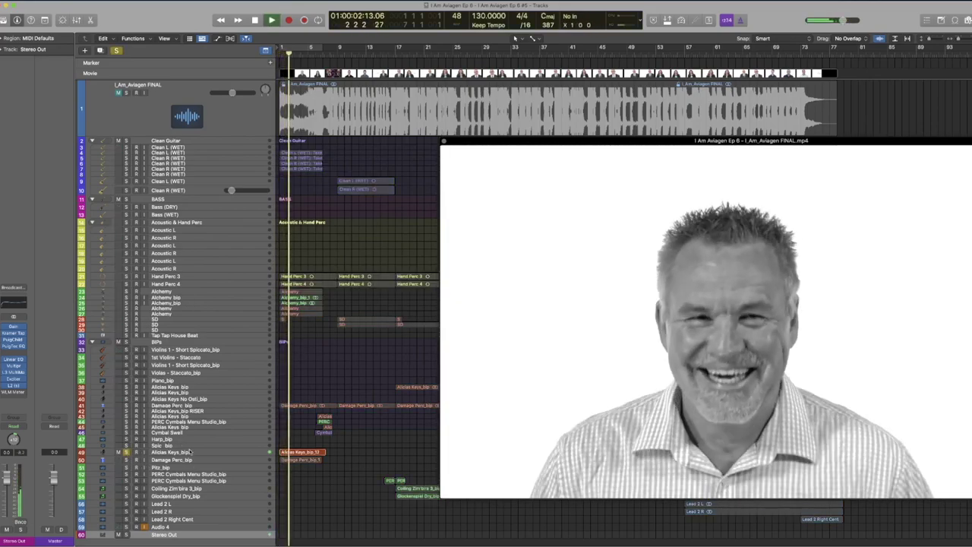
pyautogui.press('c')
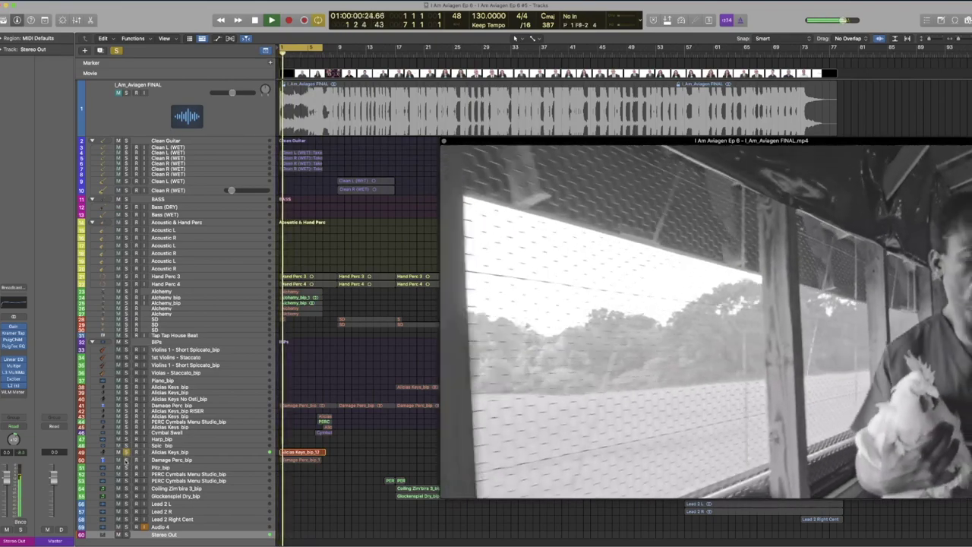
pyautogui.click(126, 461)
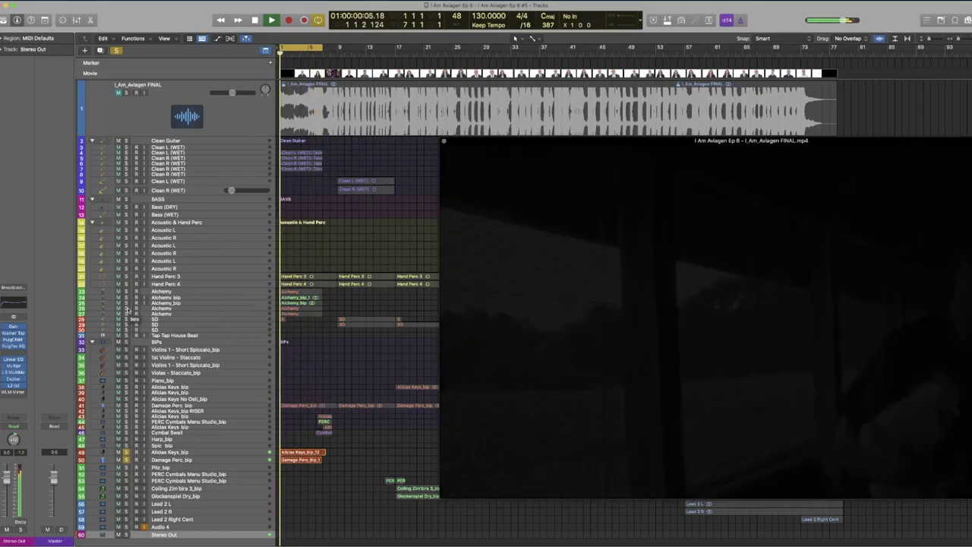
# - Add the five Alchemy tracks and Hand Perc 3 and 4 to the solo, and restart the intro from bar 1
pyautogui.click(126, 309)
pyautogui.click(127, 313)
pyautogui.moveTo(126, 293); pyautogui.dragTo(125, 304)
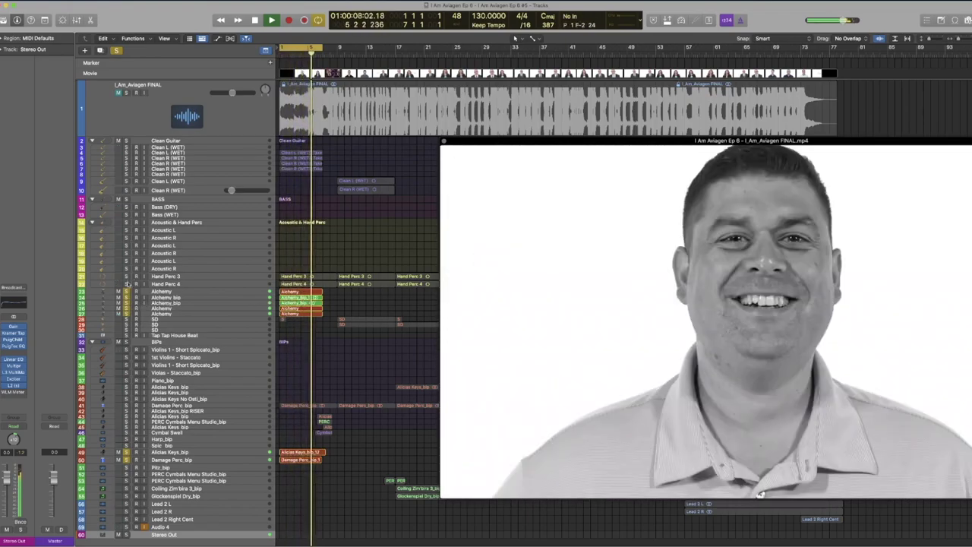
pyautogui.click(127, 283)
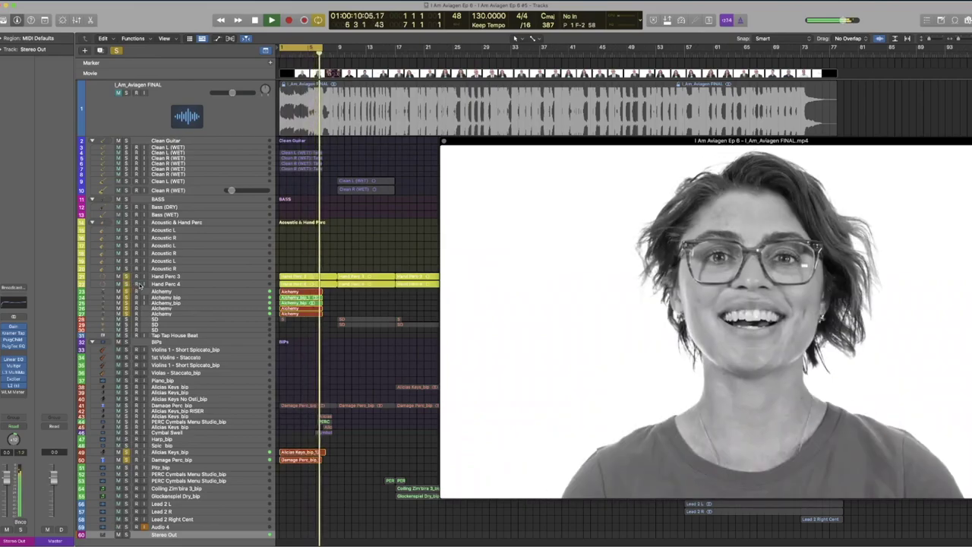
pyautogui.press('Return')
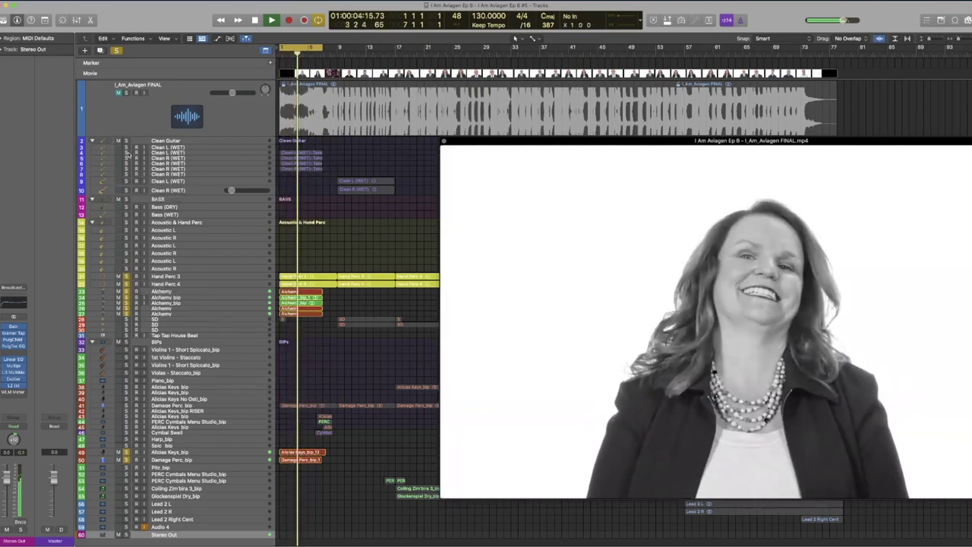
# - Add the four Clean guitar tracks holding the intro takes (4–7) to the solo, replay the intro from bar 1 and stop
pyautogui.moveTo(126, 152); pyautogui.dragTo(126, 169)
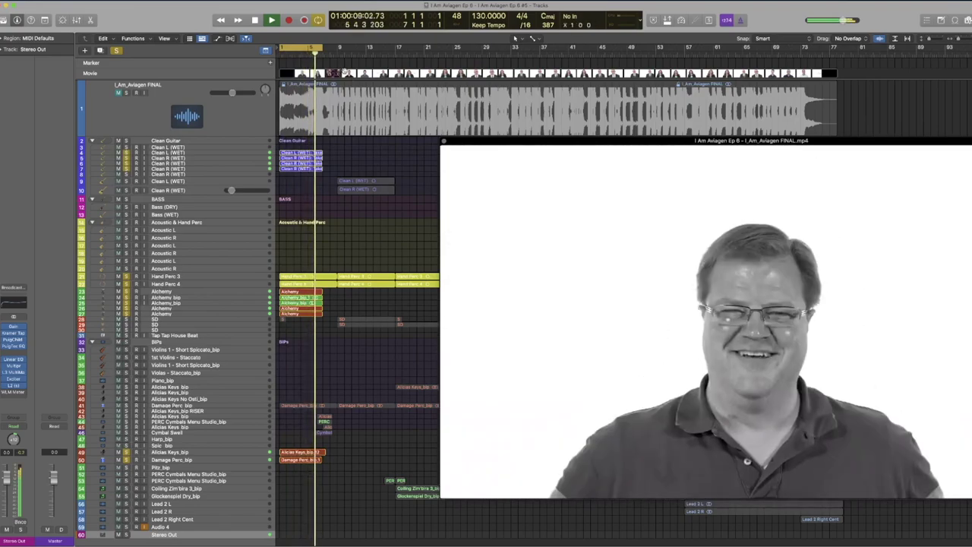
pyautogui.press('Return')
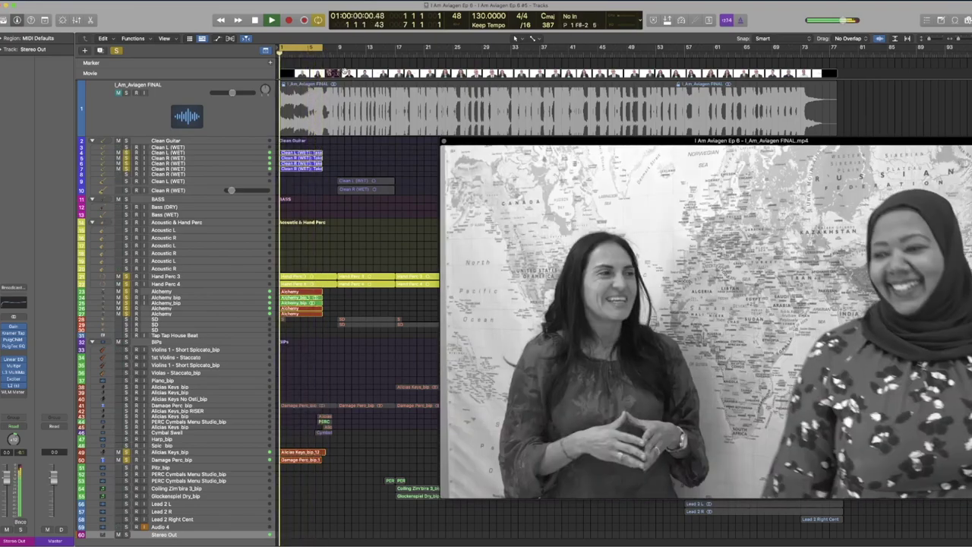
pyautogui.press('space')
# - Shift the cycle range to start at 5 3 1 and play the transition into bar 9 with tracks 43–46 added to the solo
pyautogui.moveTo(297, 49); pyautogui.dragTo(330, 51)
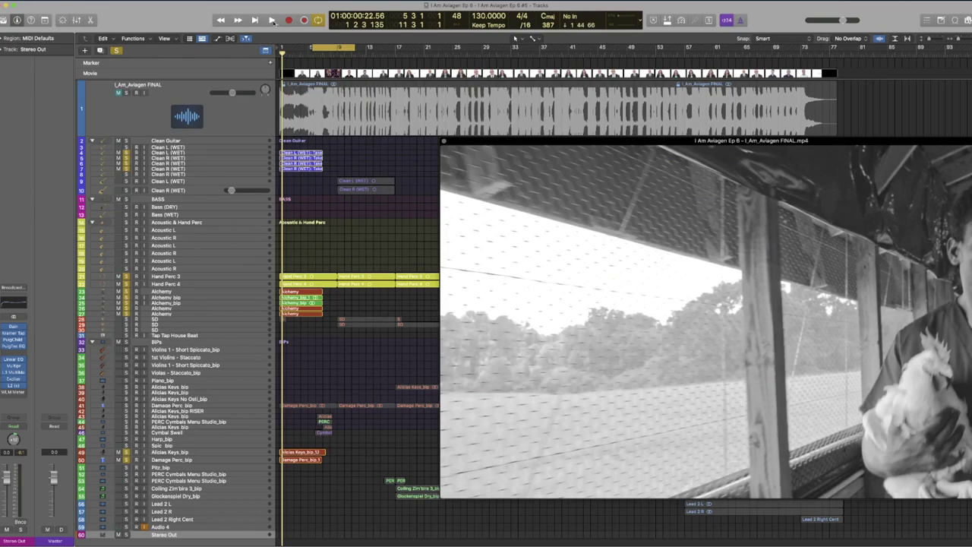
pyautogui.click(272, 21)
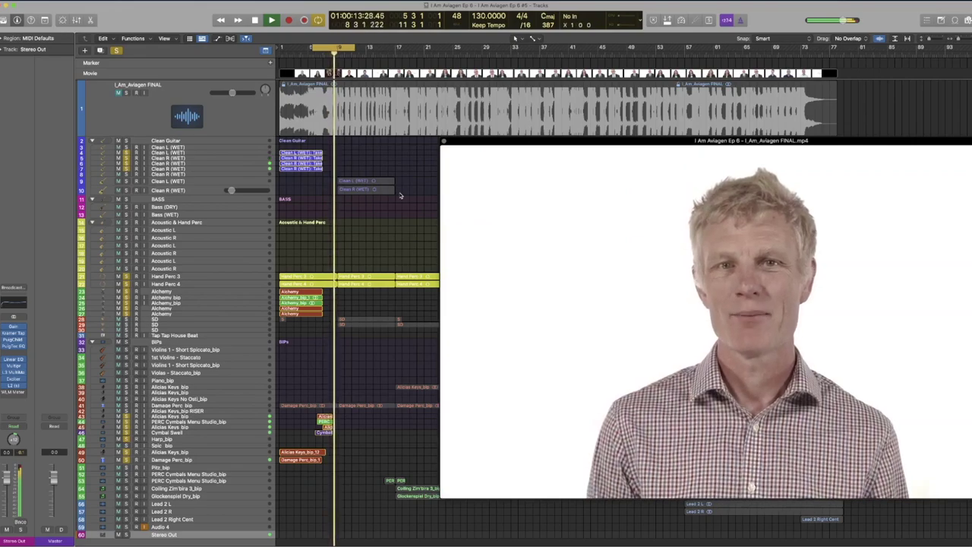
pyautogui.press('space')
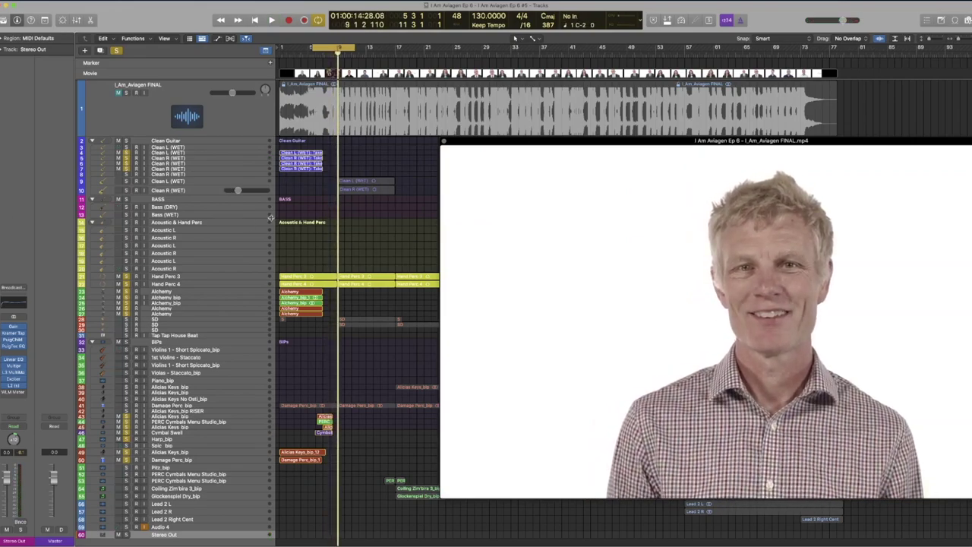